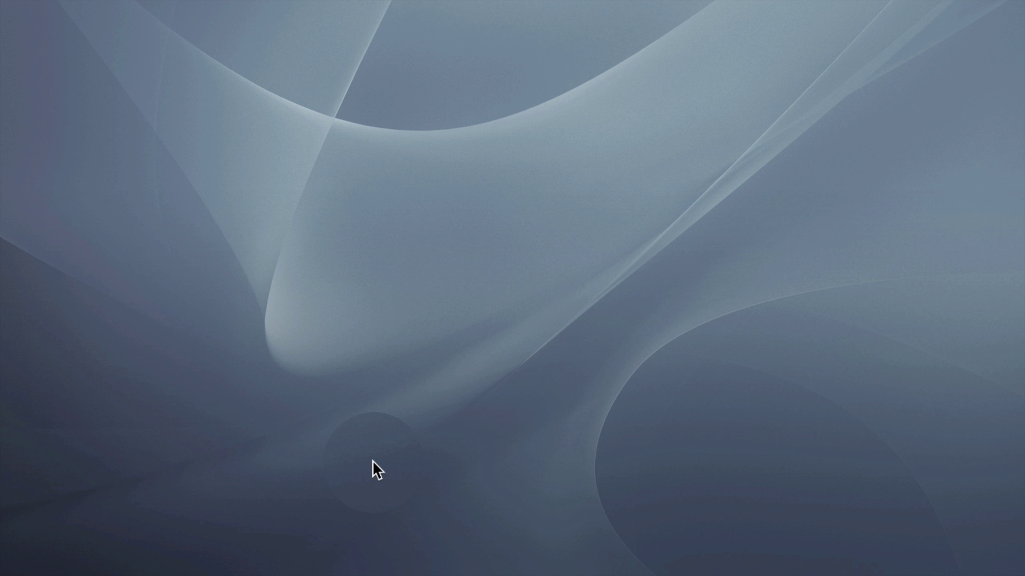
Launch Audacity from the Dock to get an empty project window
mouse_move(453, 574)
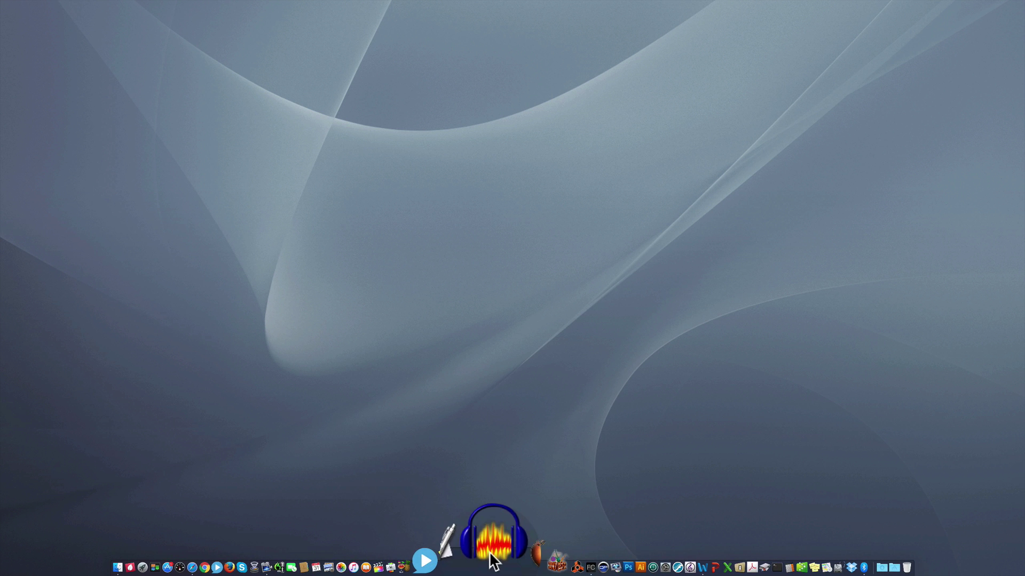
click(490, 555)
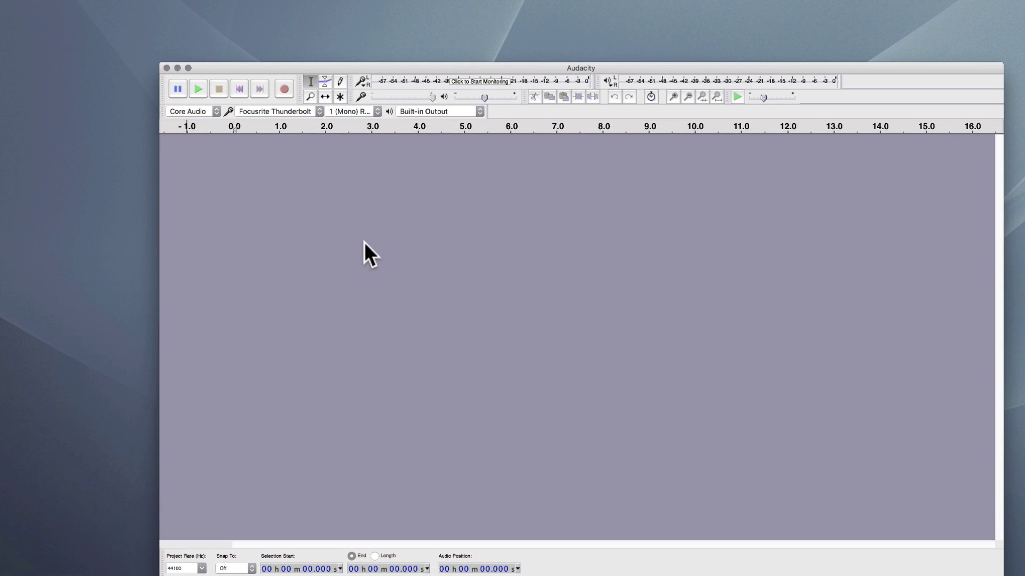
Add a new Mono Track (44100 Hz, 32-bit float) from Tracks > Add New
mouse_move(218, 6)
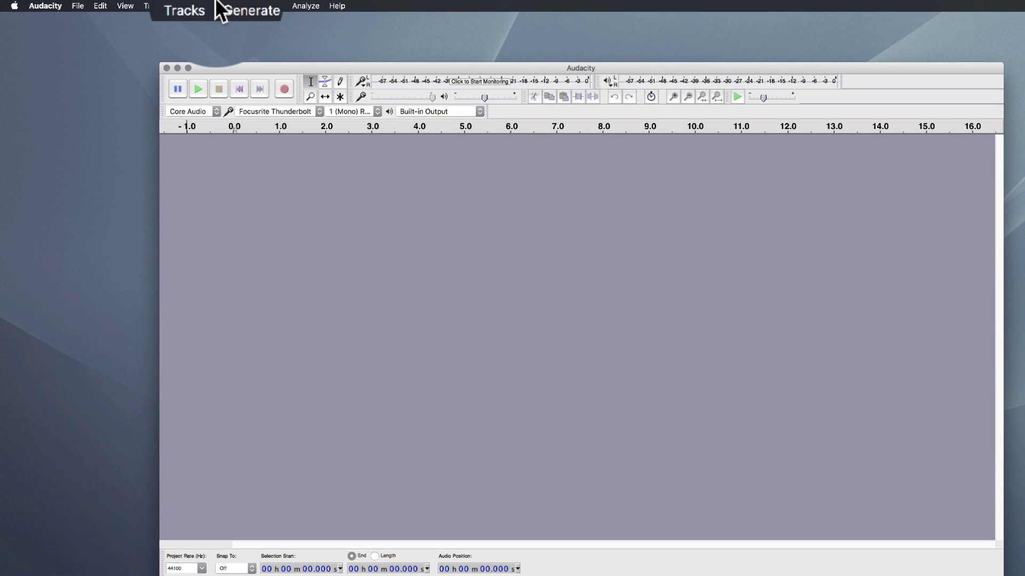
click(195, 5)
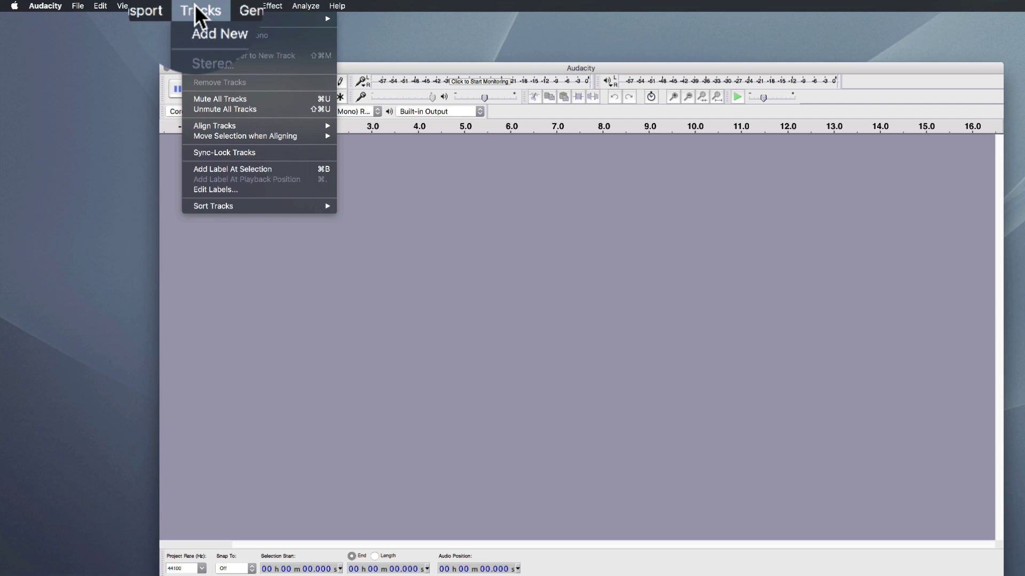
mouse_move(197, 33)
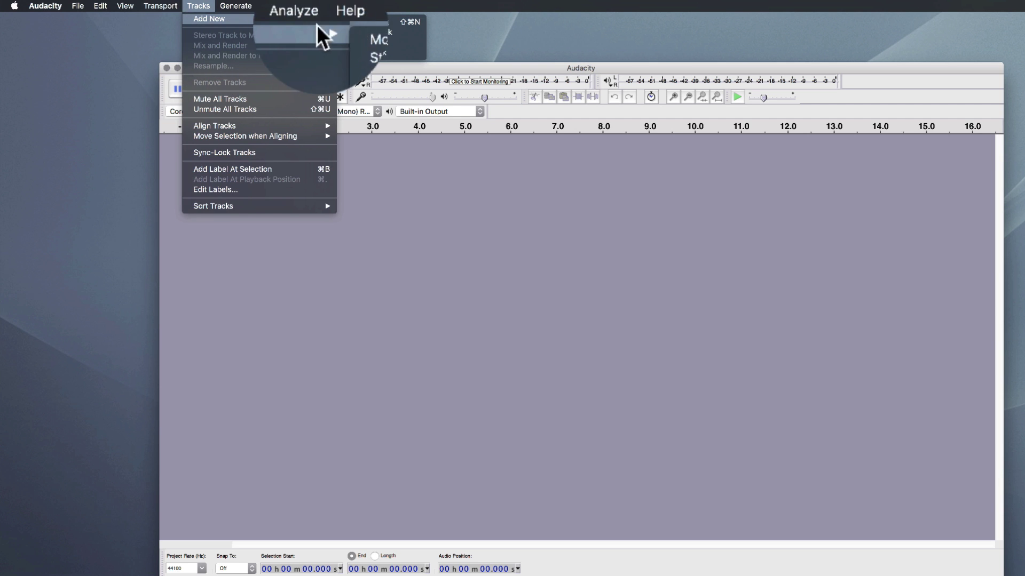
click(352, 40)
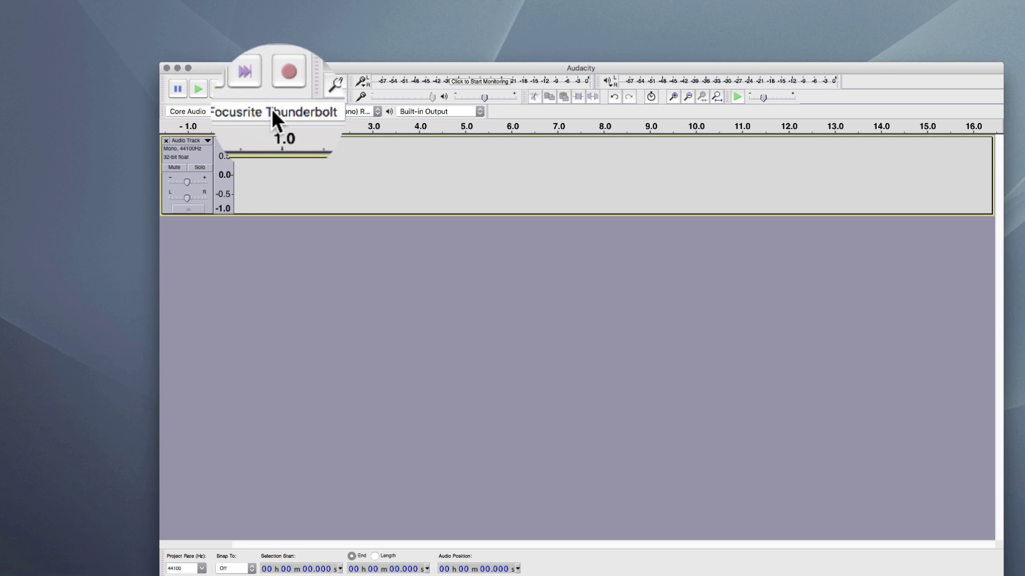
click(251, 106)
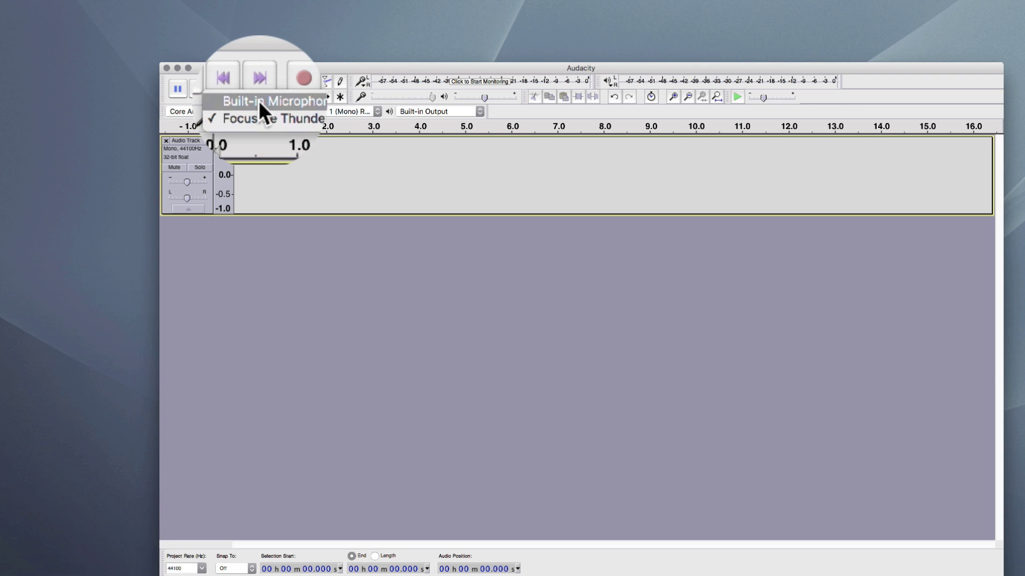
click(259, 101)
click(258, 110)
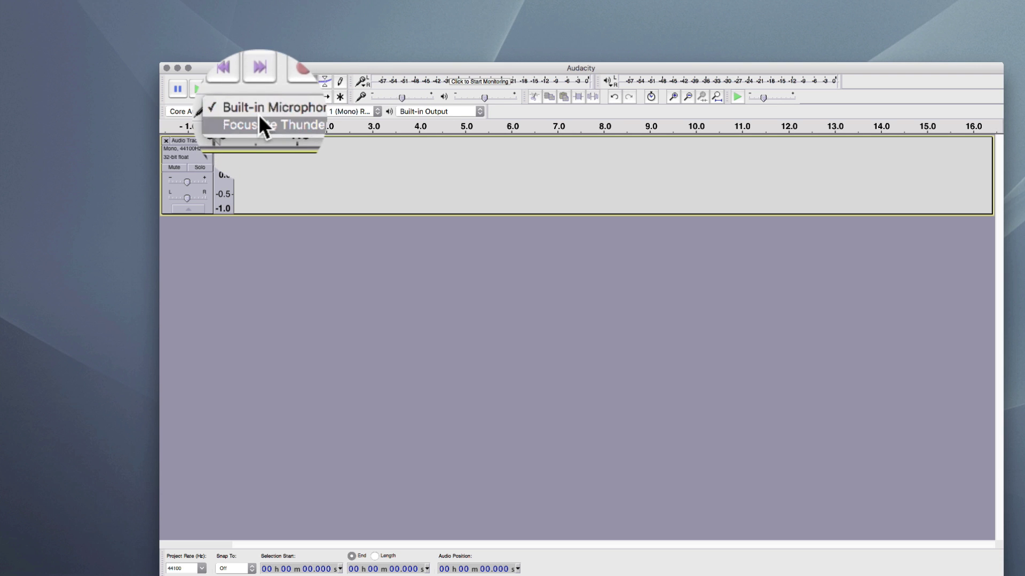
click(259, 118)
click(357, 111)
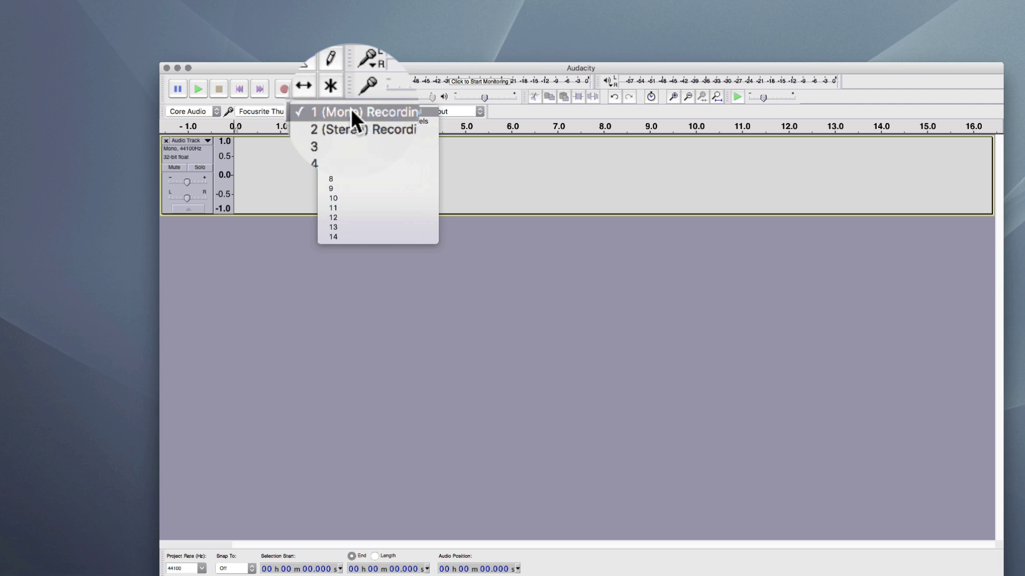
click(351, 112)
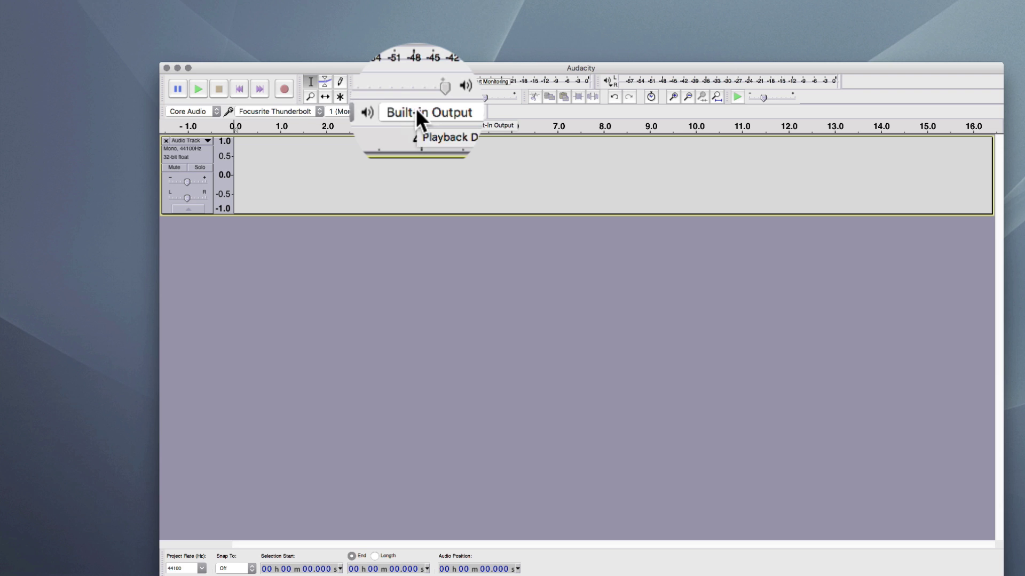
click(406, 109)
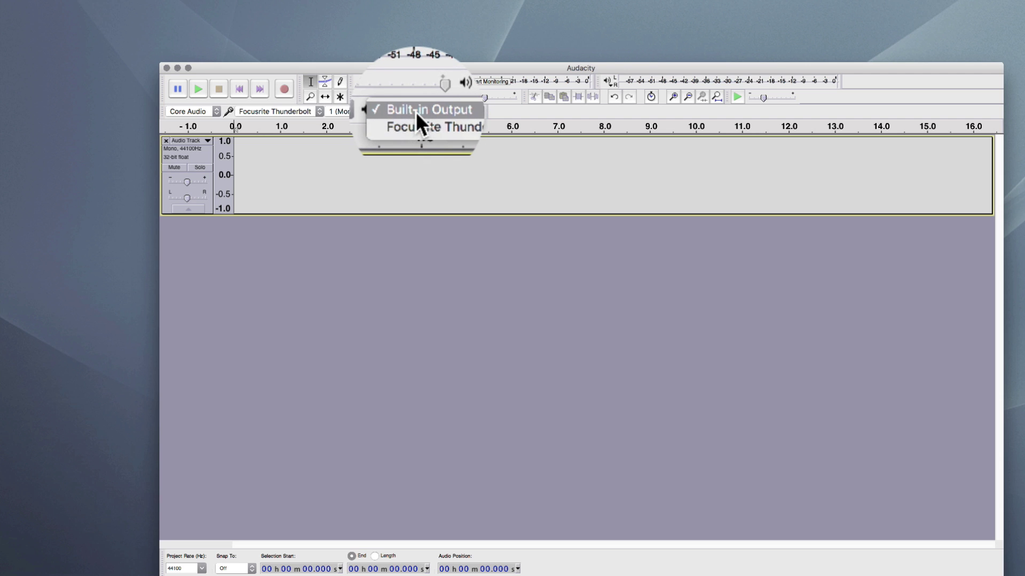
click(415, 111)
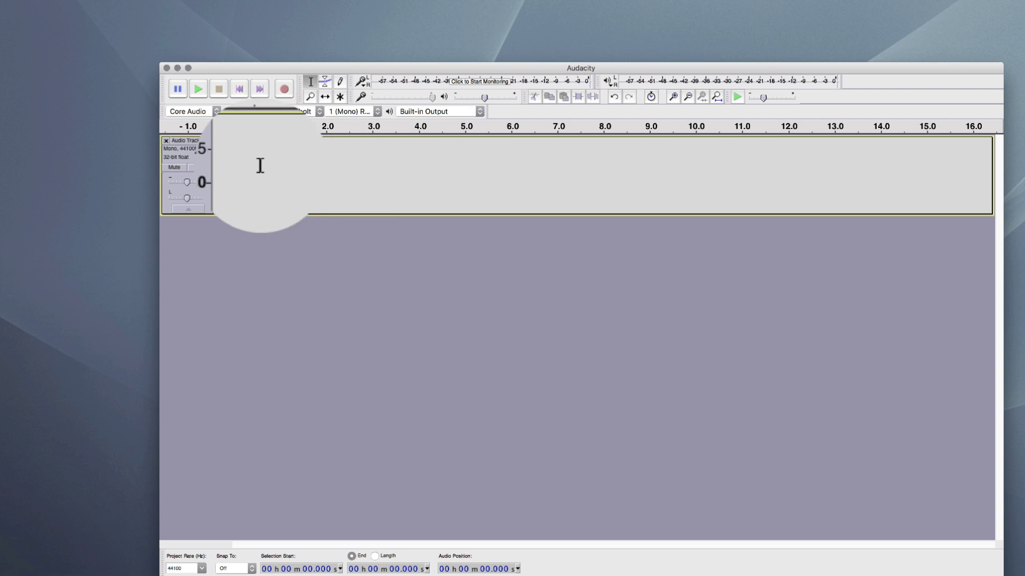
Record about a minute of spoken voice into a new mono track, then stop recording
click(283, 87)
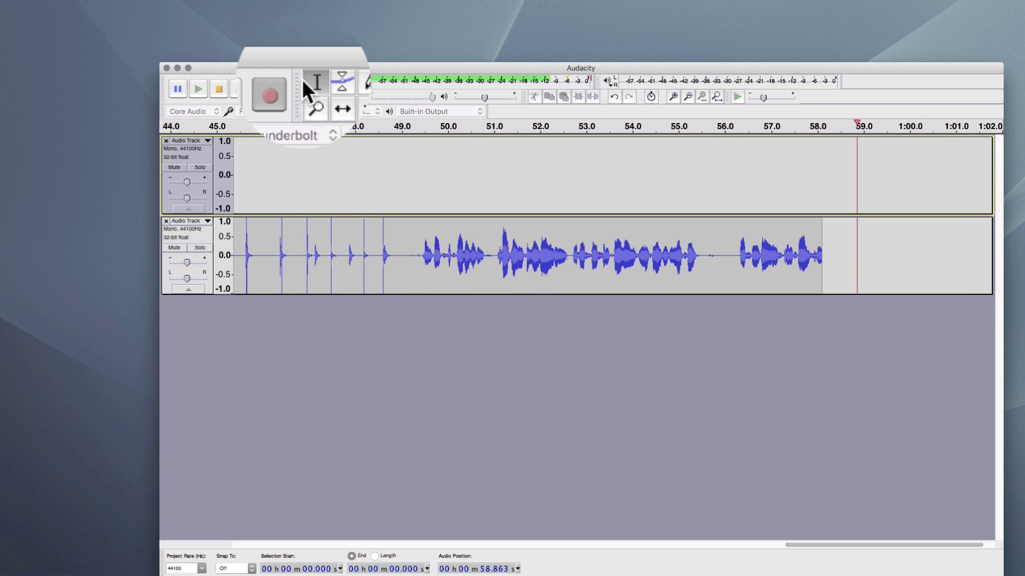
click(215, 86)
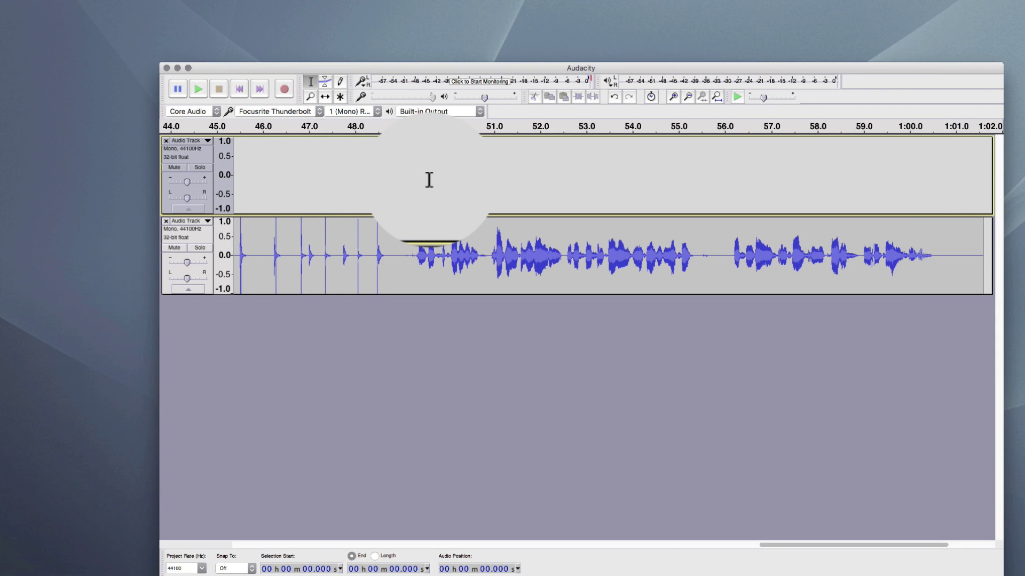
click(239, 88)
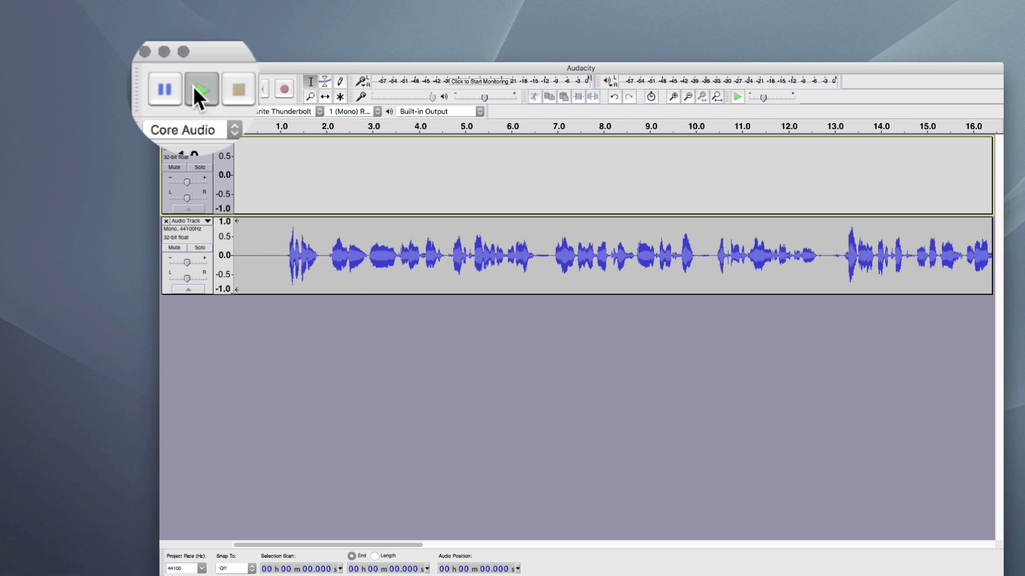
click(194, 87)
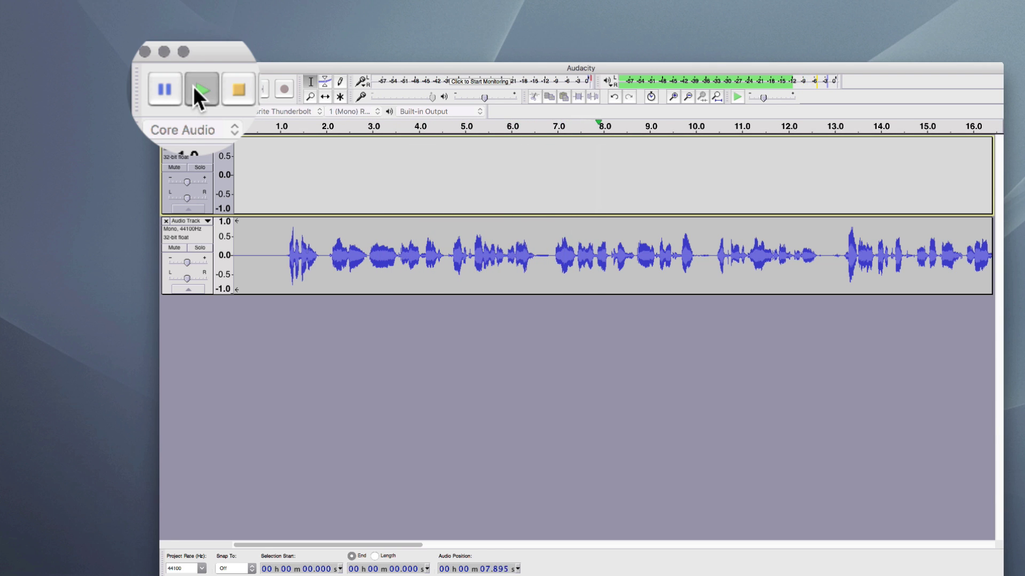
click(195, 89)
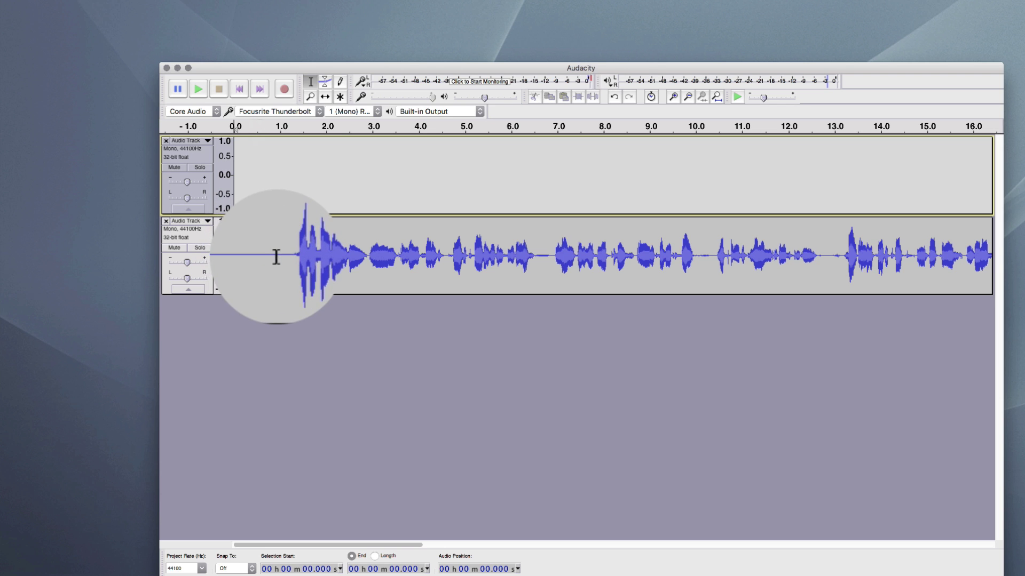
Delete the silent first 0.94 s and the tail from 59.79 s to 1:01.02
drag(278, 251, 197, 258)
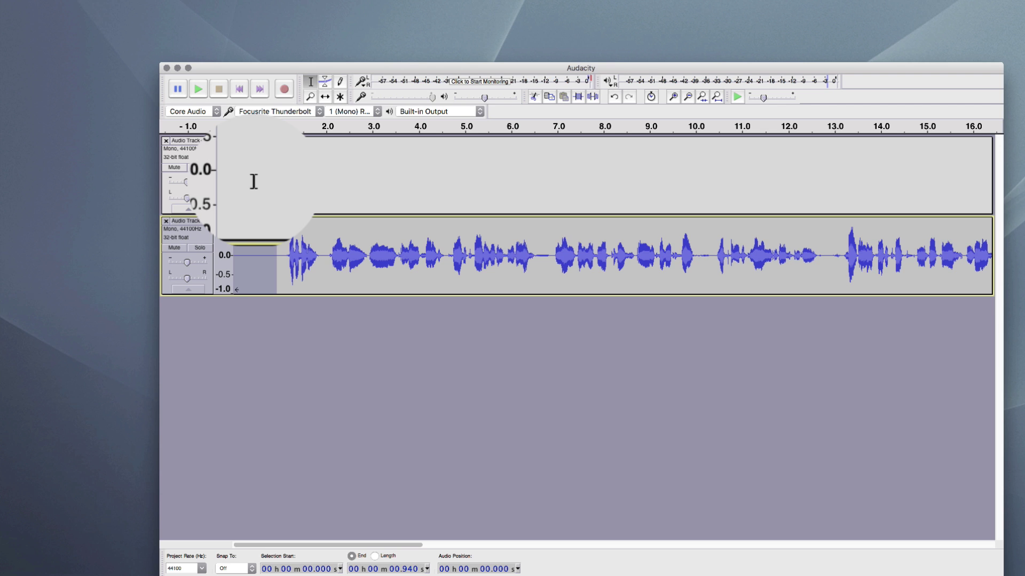
key(Delete)
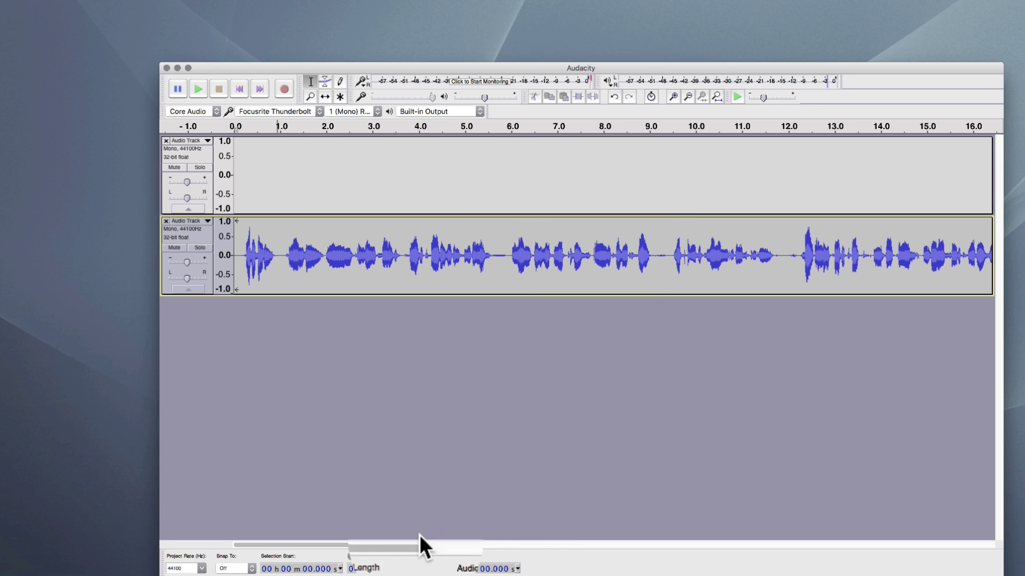
drag(399, 543, 1000, 530)
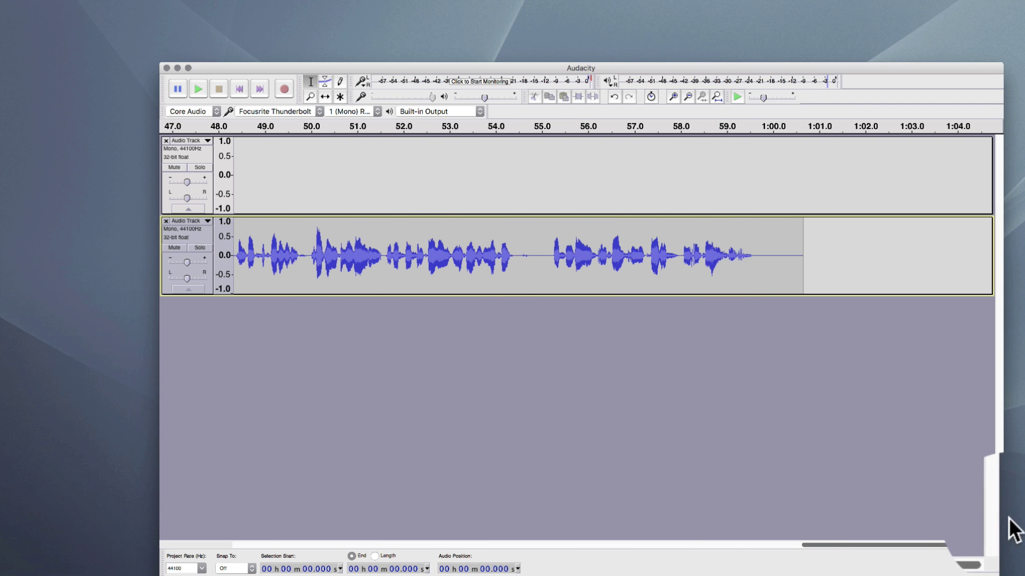
drag(763, 259, 819, 259)
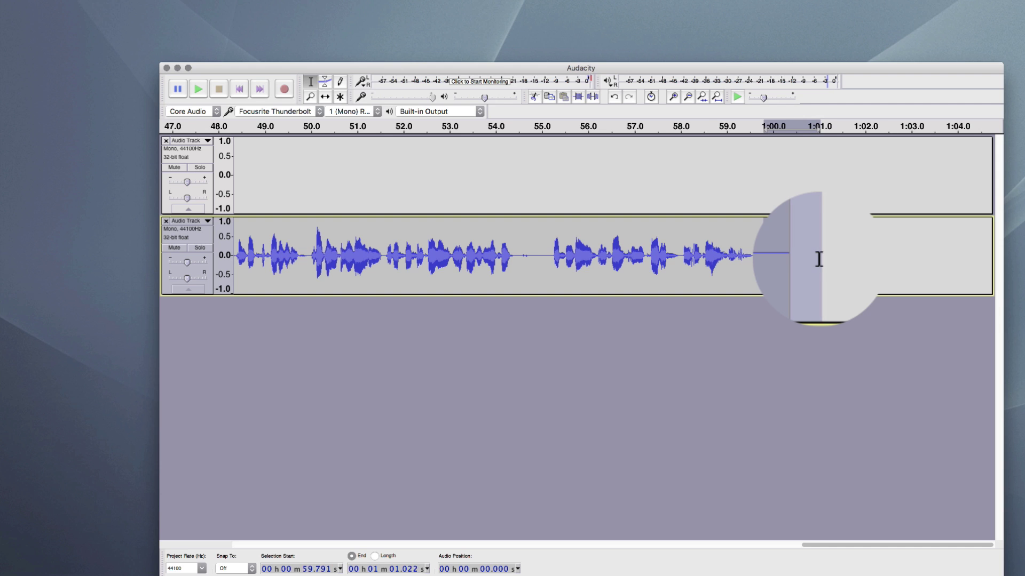
key(Delete)
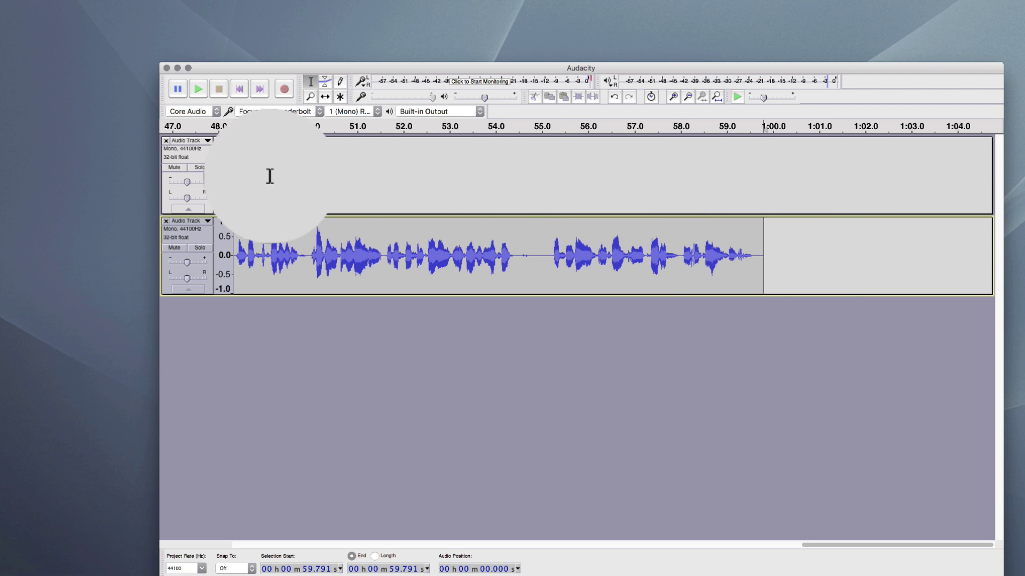
Select the empty top track and delete it with Tracks > Remove Tracks
click(204, 156)
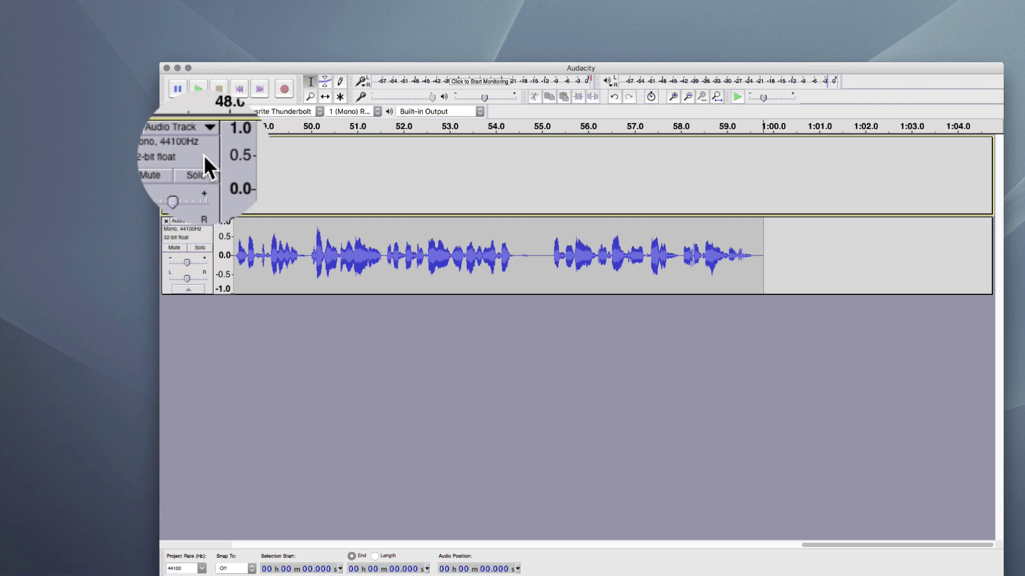
mouse_move(142, 2)
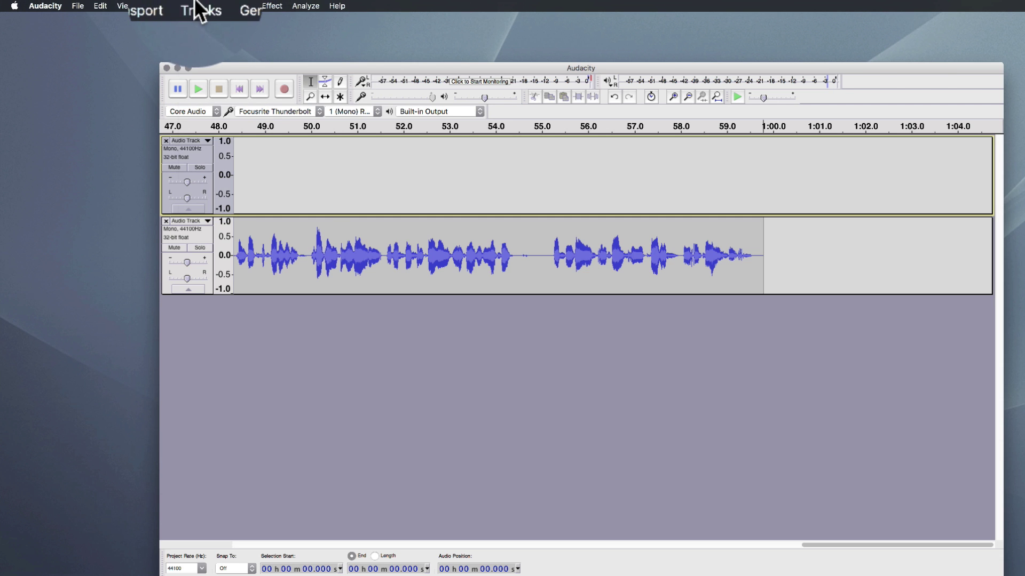
click(198, 9)
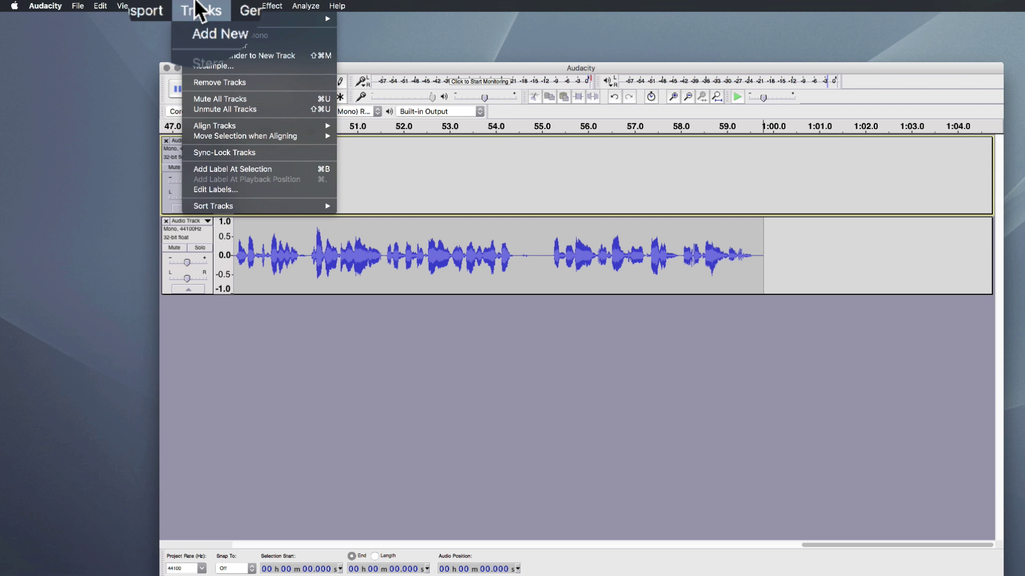
click(214, 83)
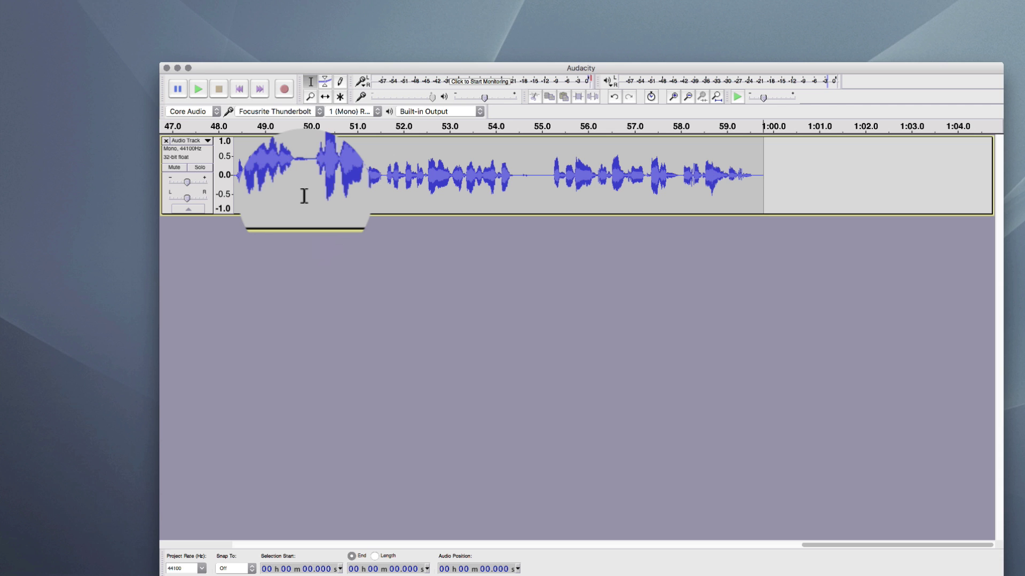
Start exporting the audio from the File menu and name it 'Clave Lesson'
mouse_move(75, 7)
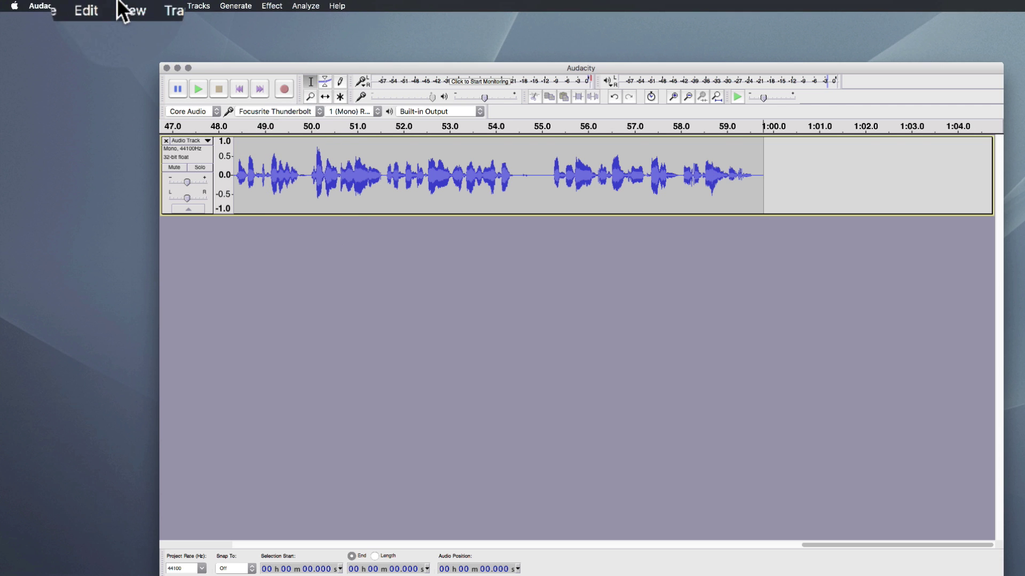
click(77, 6)
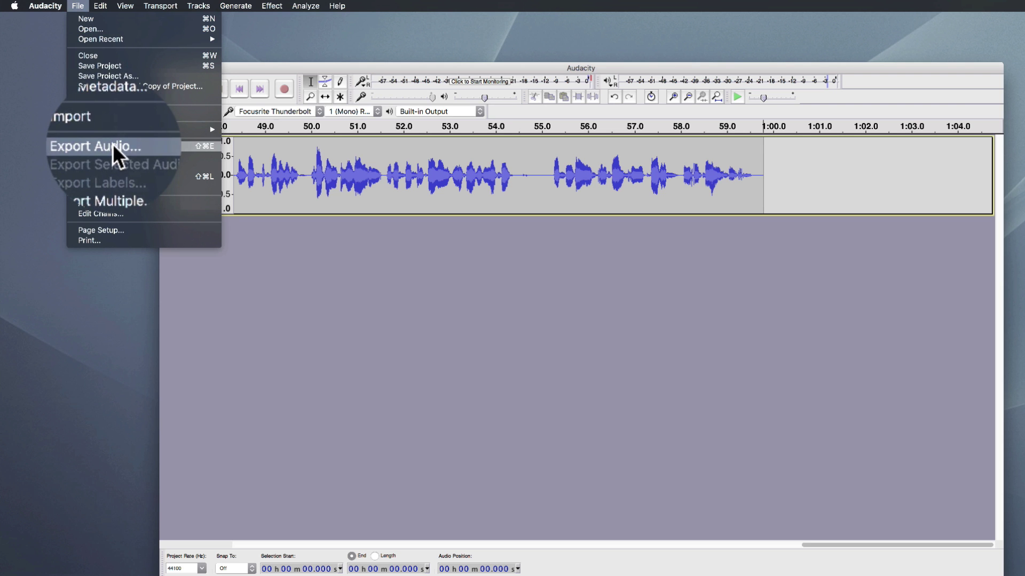
click(133, 144)
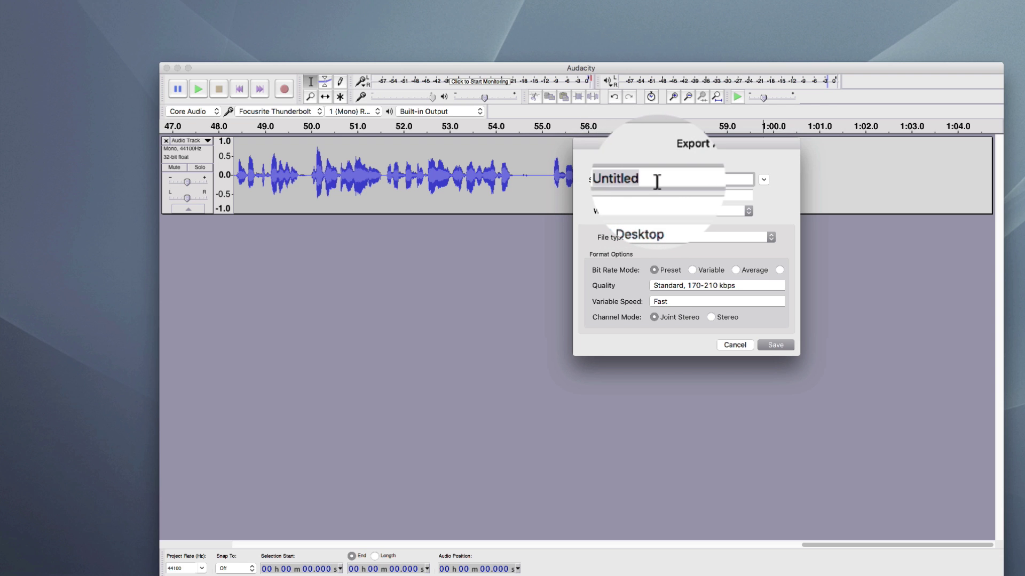
text(Cla)
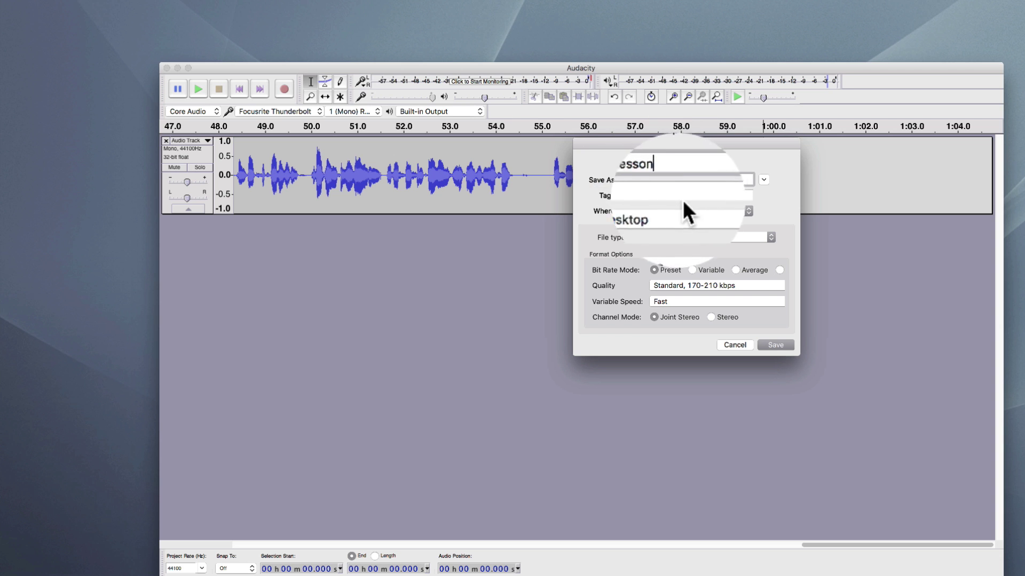
click(662, 196)
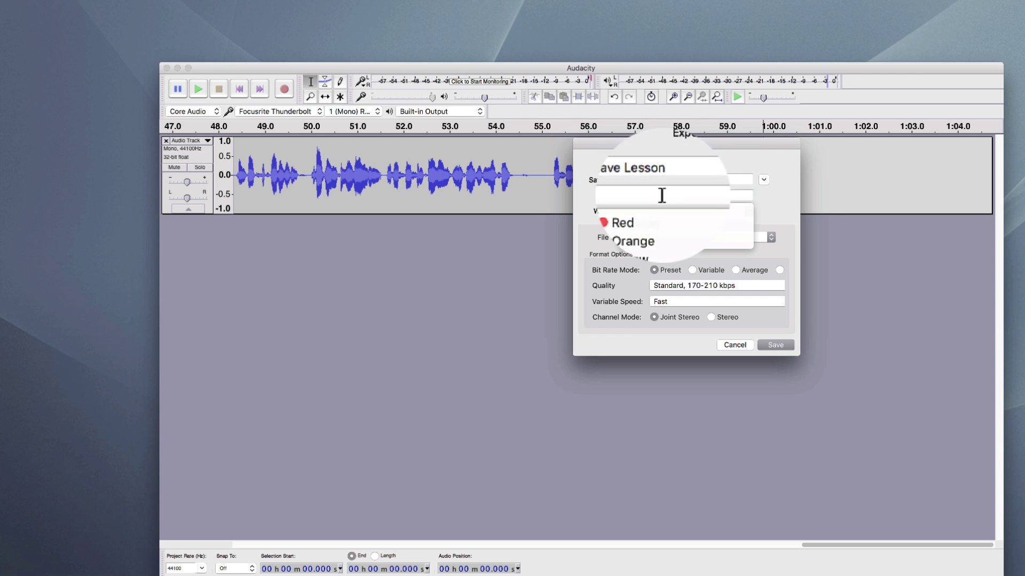
click(770, 196)
Keep Desktop as location and MP3 Files as format, then save the export
click(718, 213)
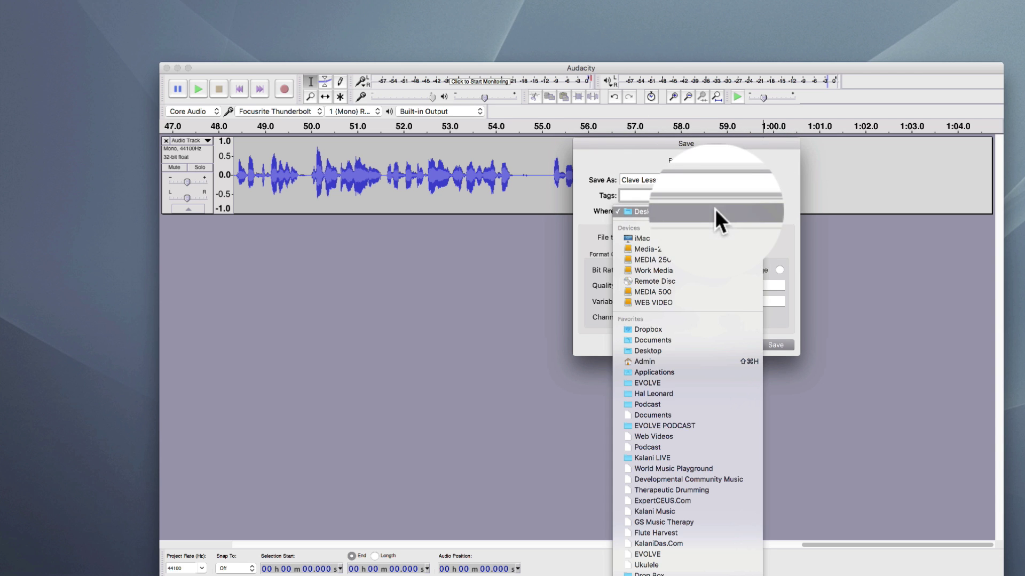
click(781, 195)
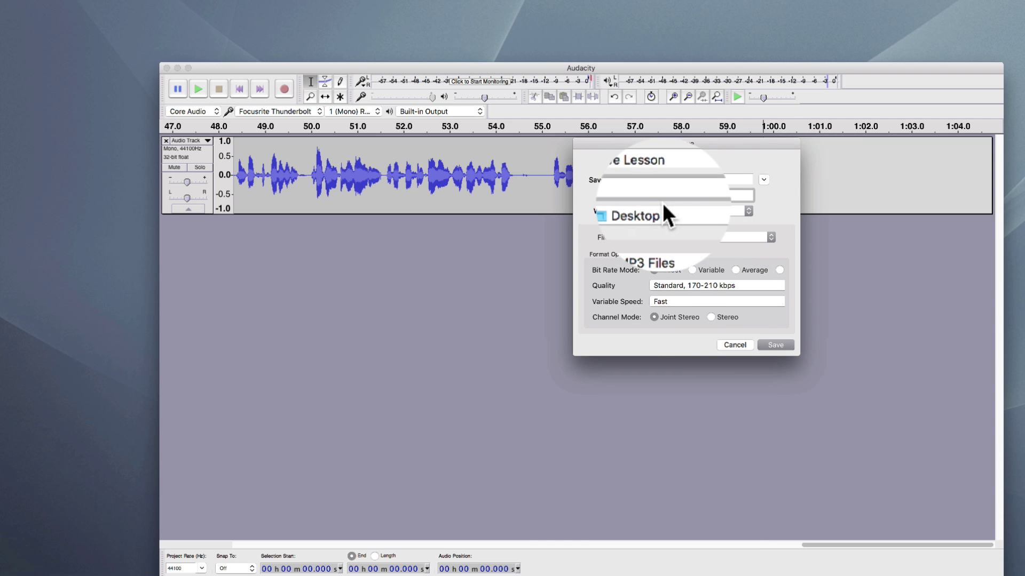
click(688, 235)
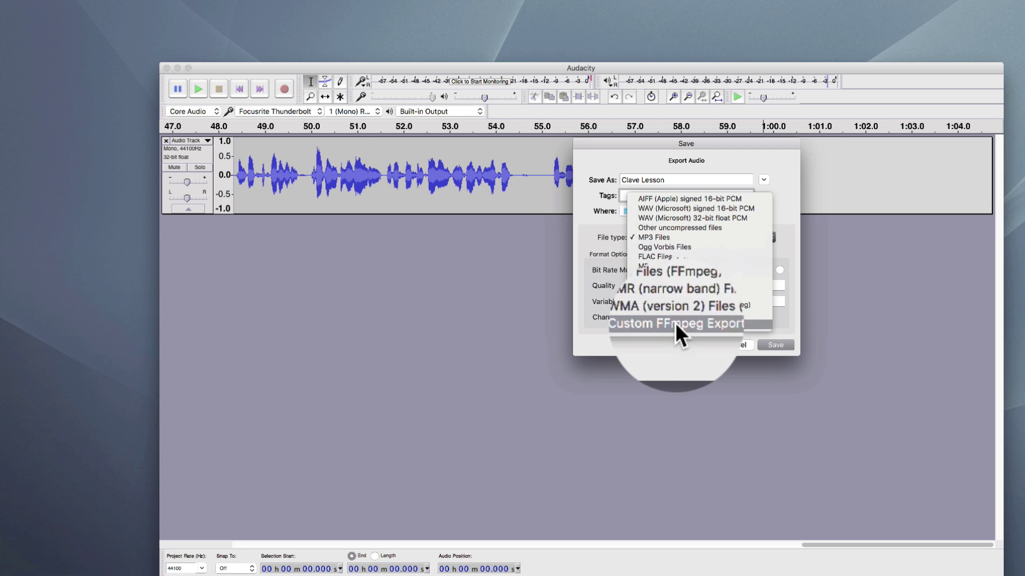
click(646, 236)
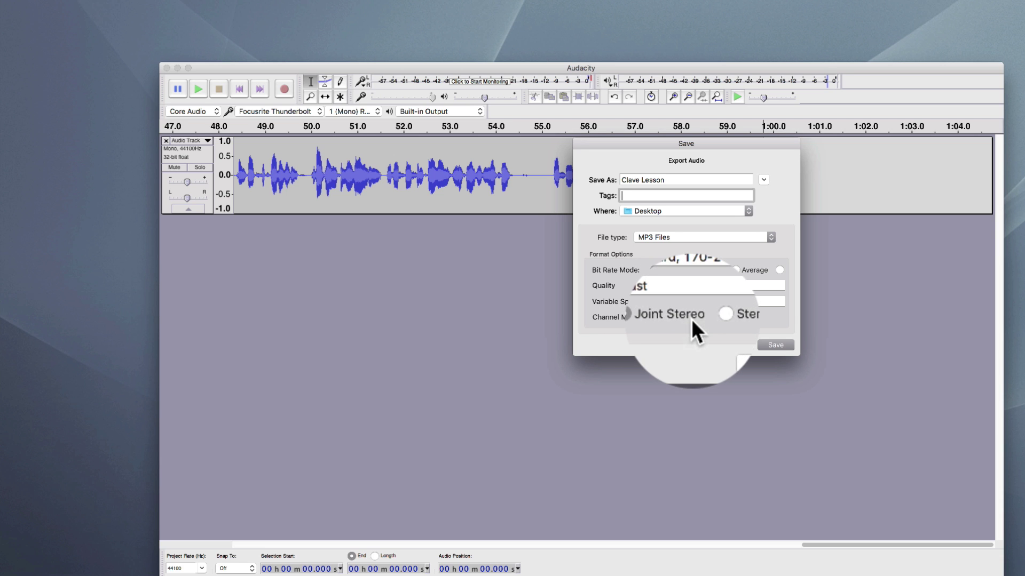
click(774, 346)
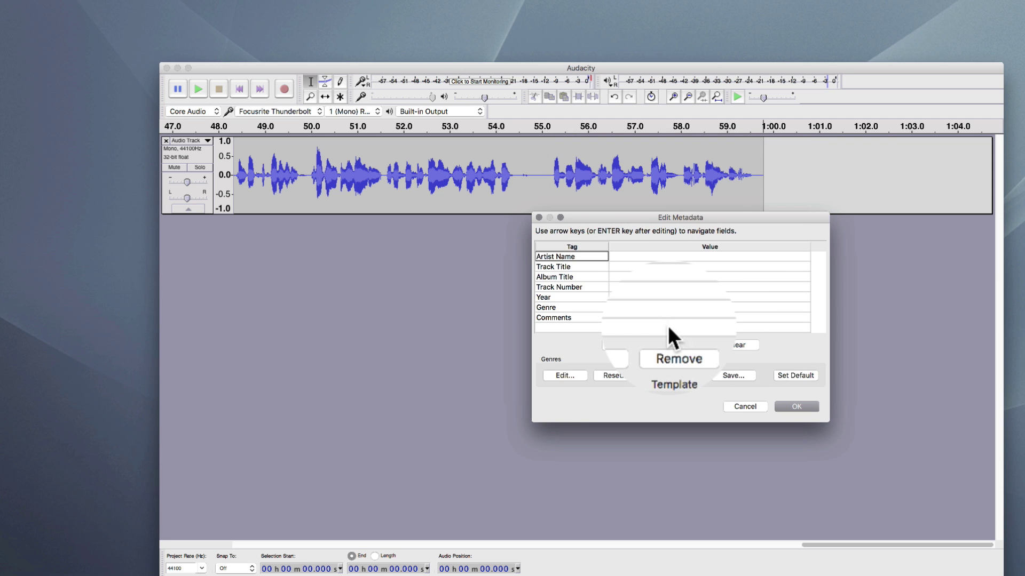
click(669, 256)
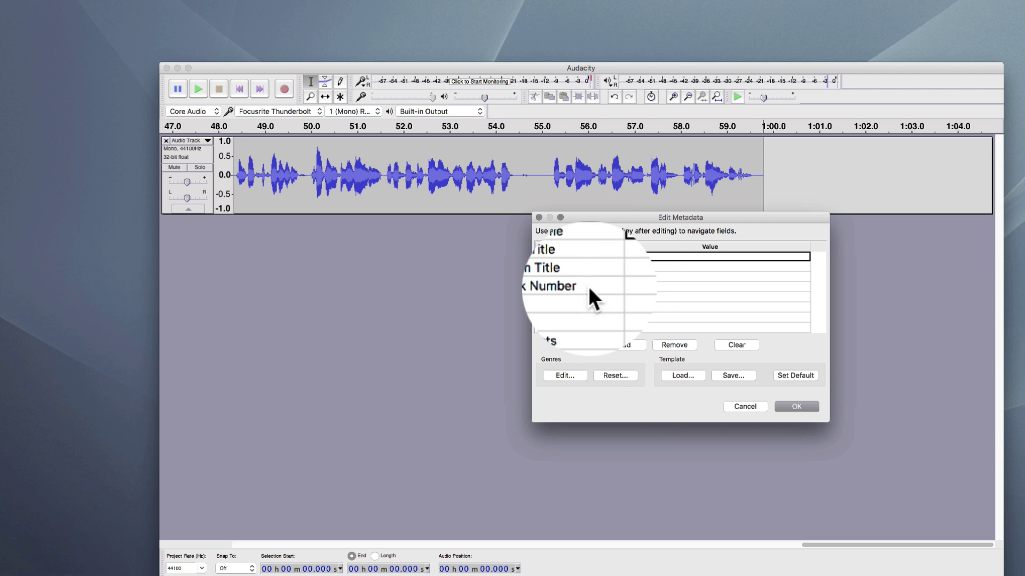
Accept empty metadata, move the Locate Lame prompt aside, and open the LAME download help
click(793, 405)
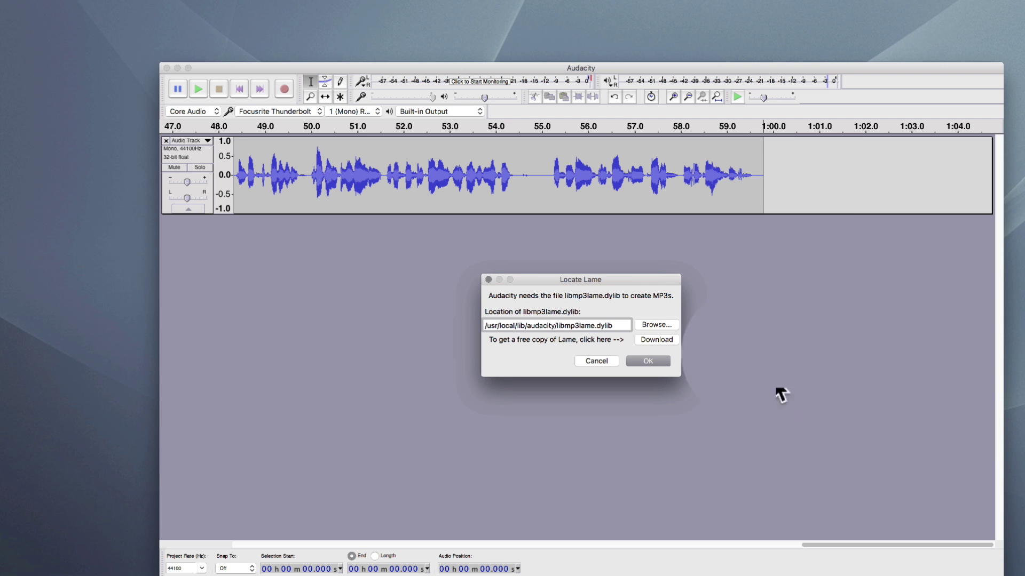
drag(644, 276, 696, 235)
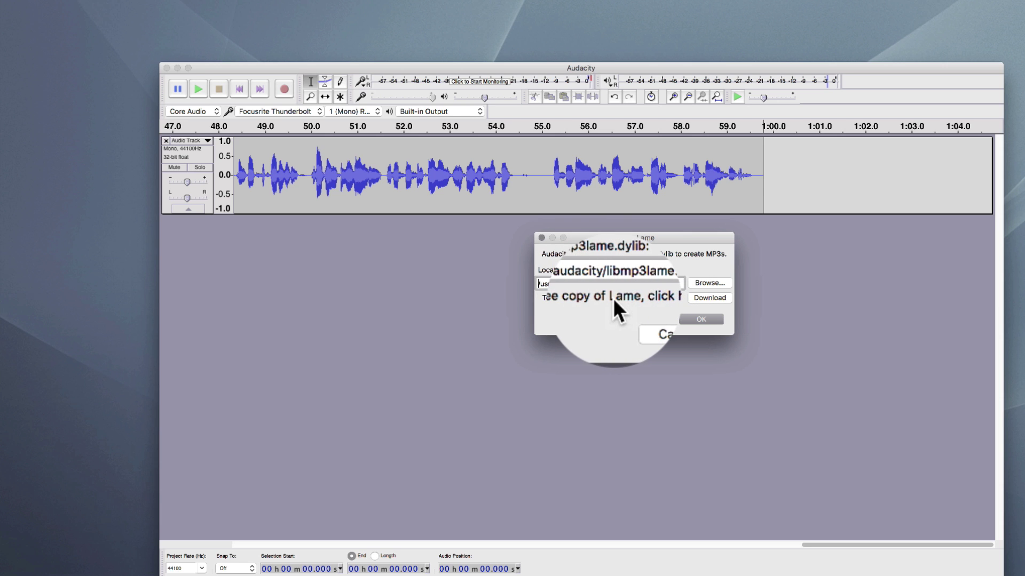
click(711, 300)
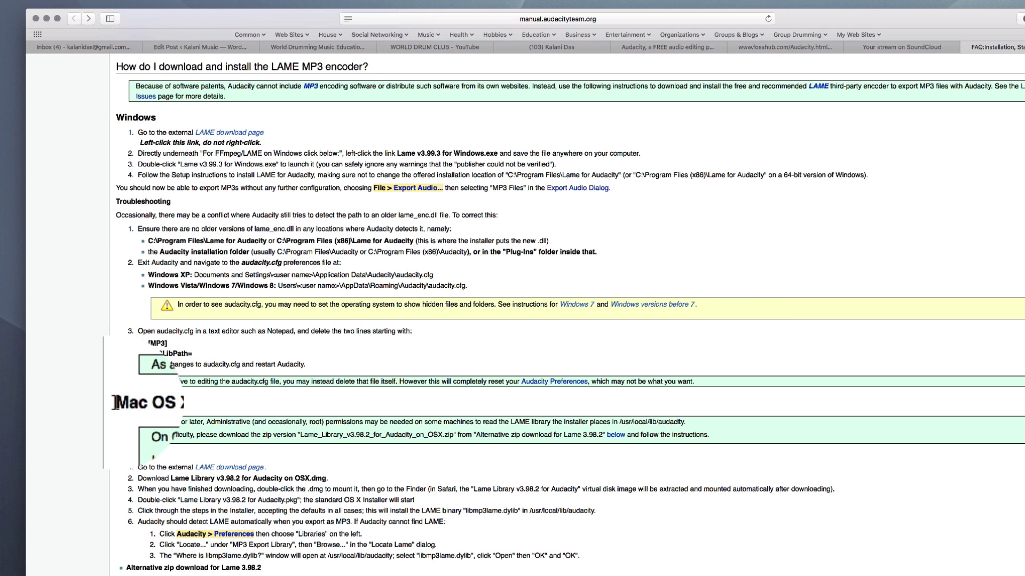
Follow the LAME FAQ to the download page's Mac OS X downloads section
scroll(155, 560, down, 5)
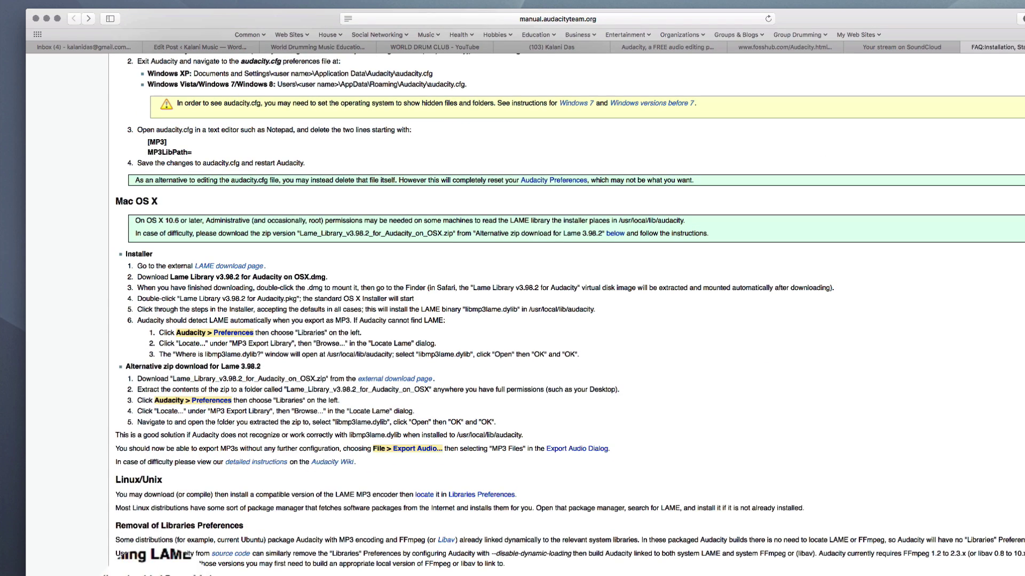
scroll(136, 355, up, 4)
scroll(136, 355, up, 1)
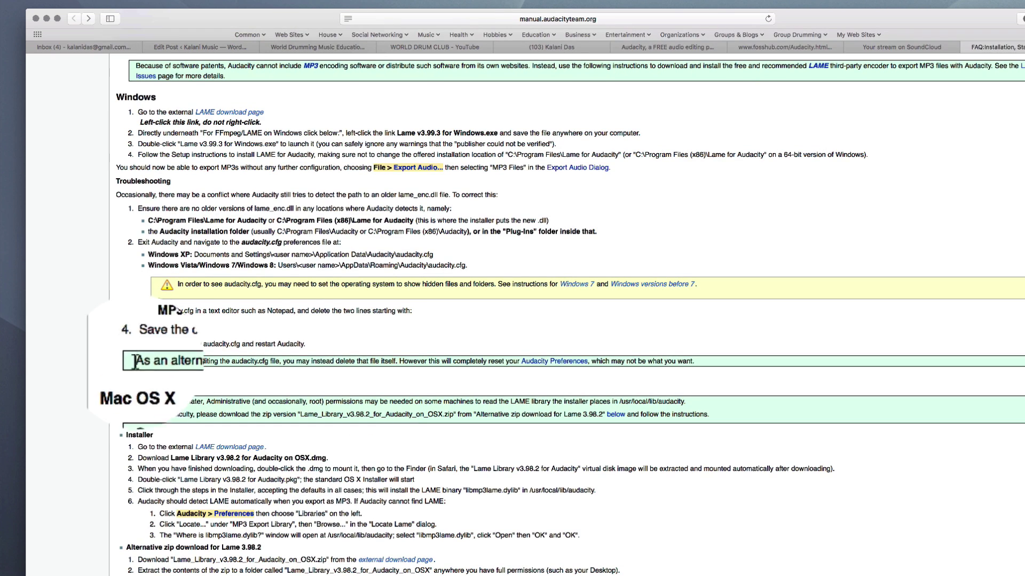
click(224, 447)
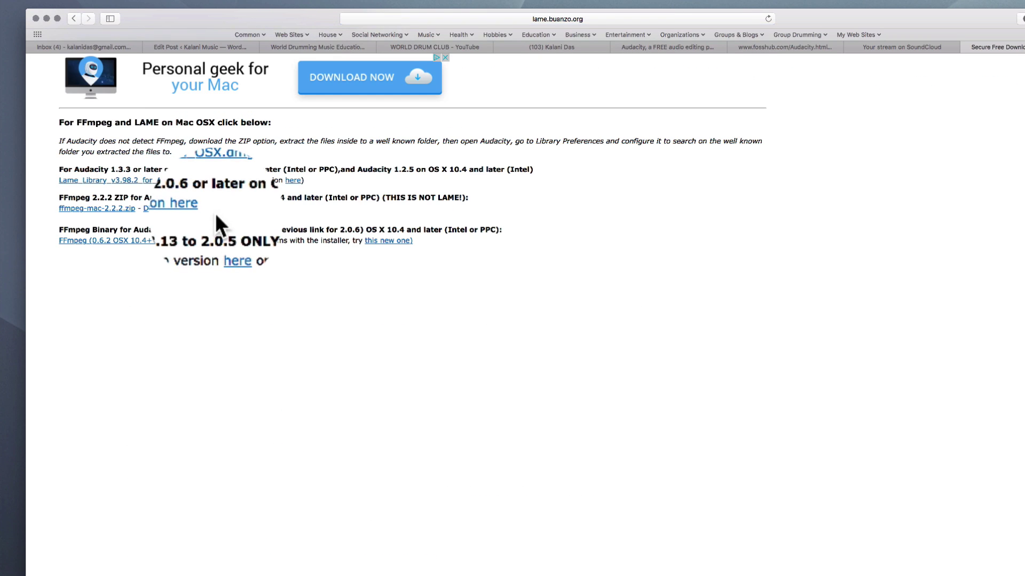
scroll(216, 213, up, 2)
scroll(216, 213, up, 15)
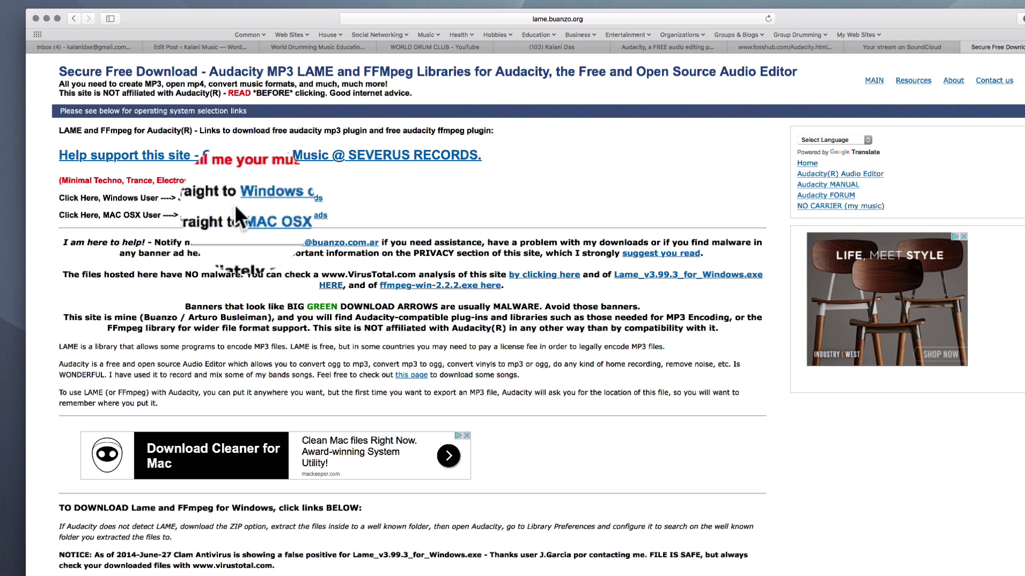
click(282, 216)
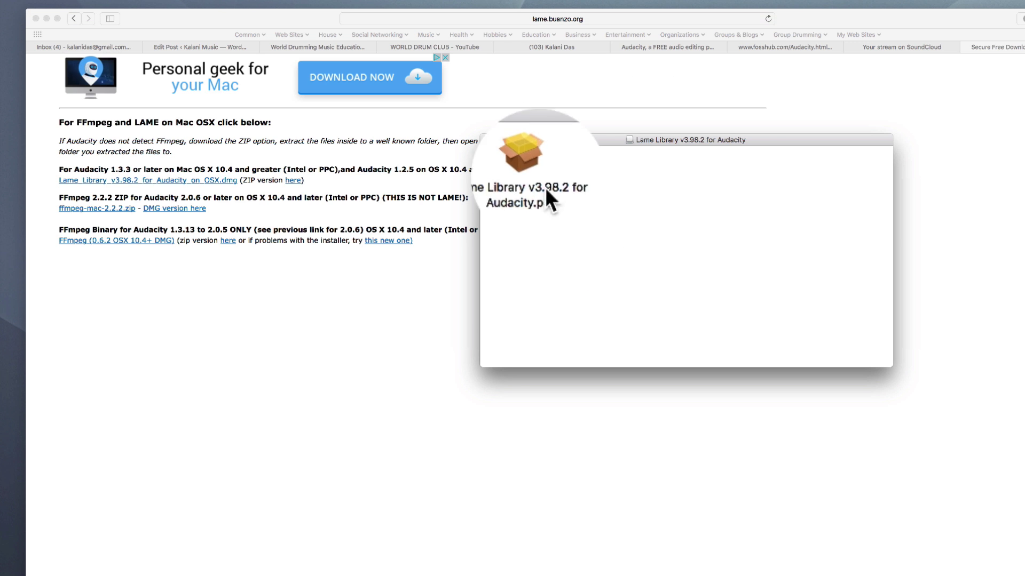
Install Lame Library v3.98.2 from its package, authorizing with the administrator password
double_click(530, 161)
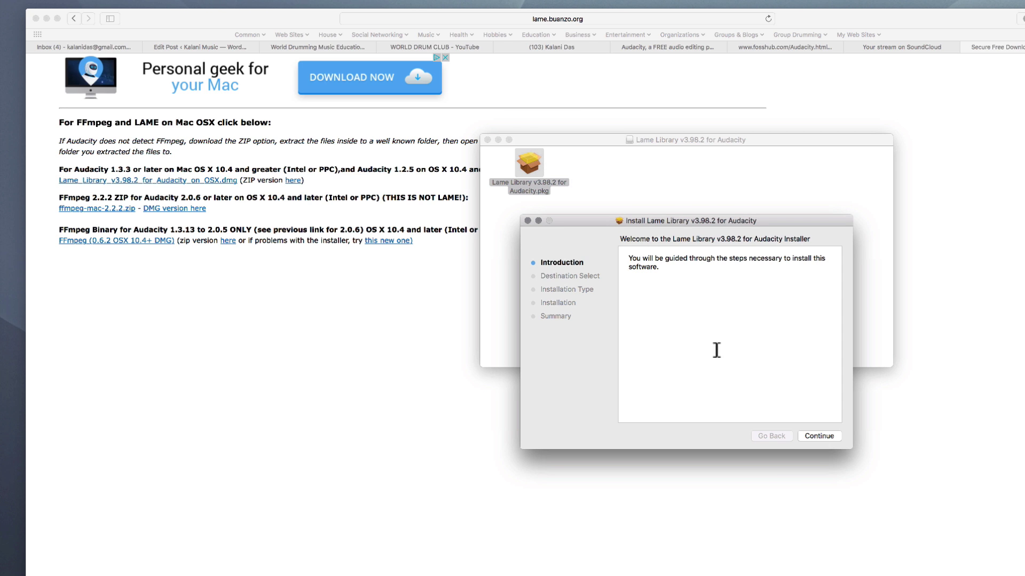
click(817, 435)
click(816, 436)
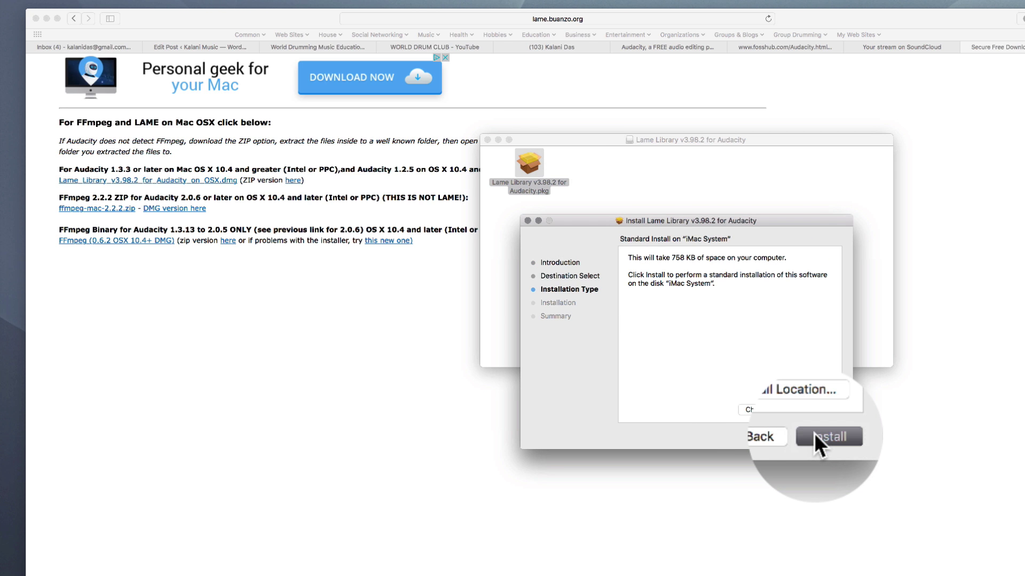
text(•)
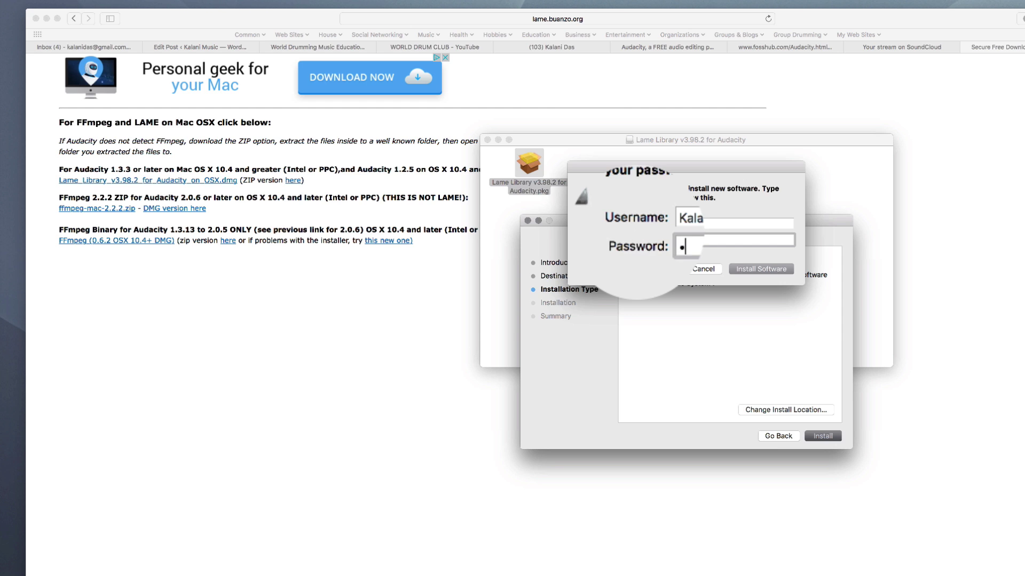
key(Return)
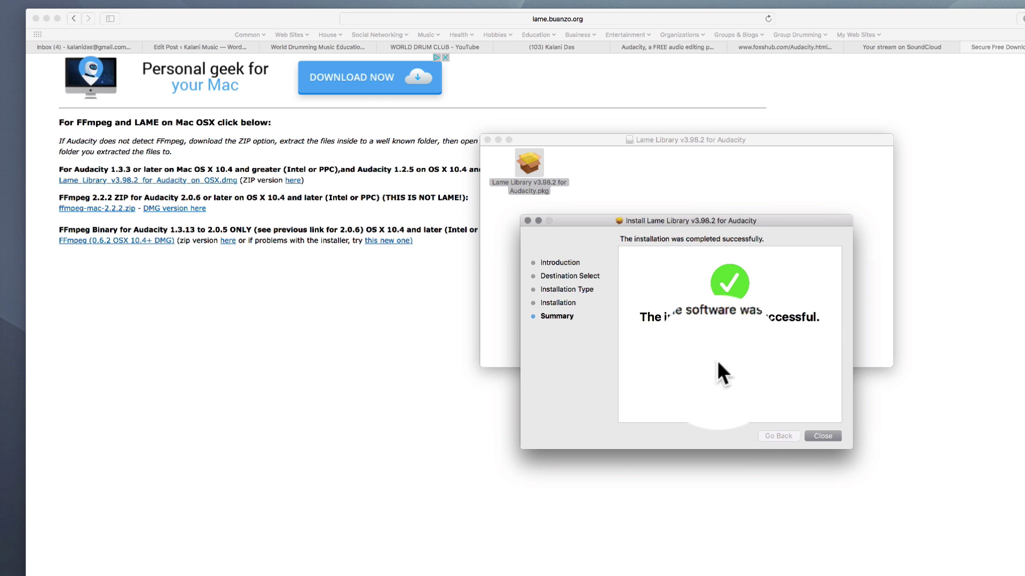
Close the finished installer and the Lame Library disk window, returning to Audacity
click(816, 436)
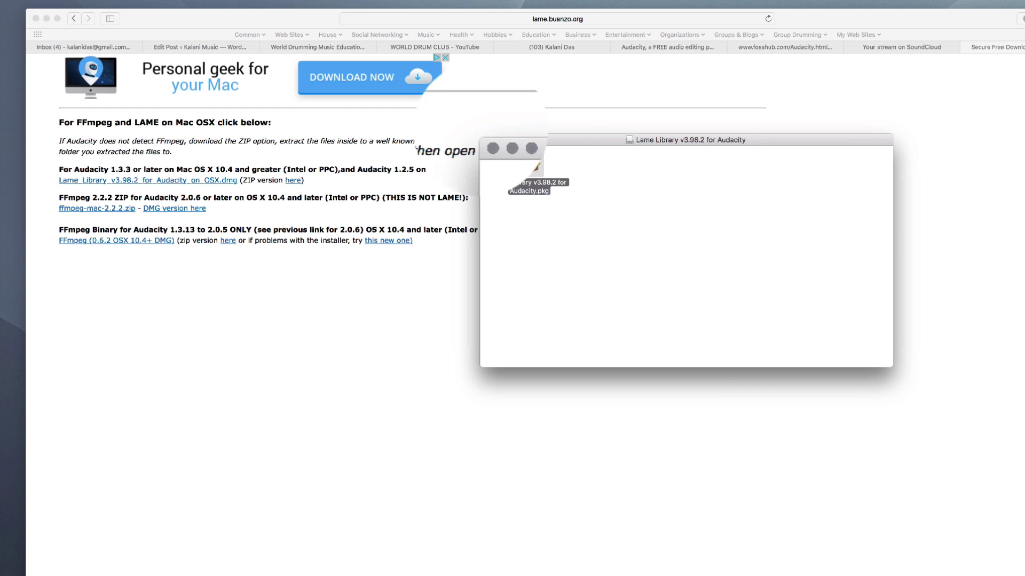
click(486, 138)
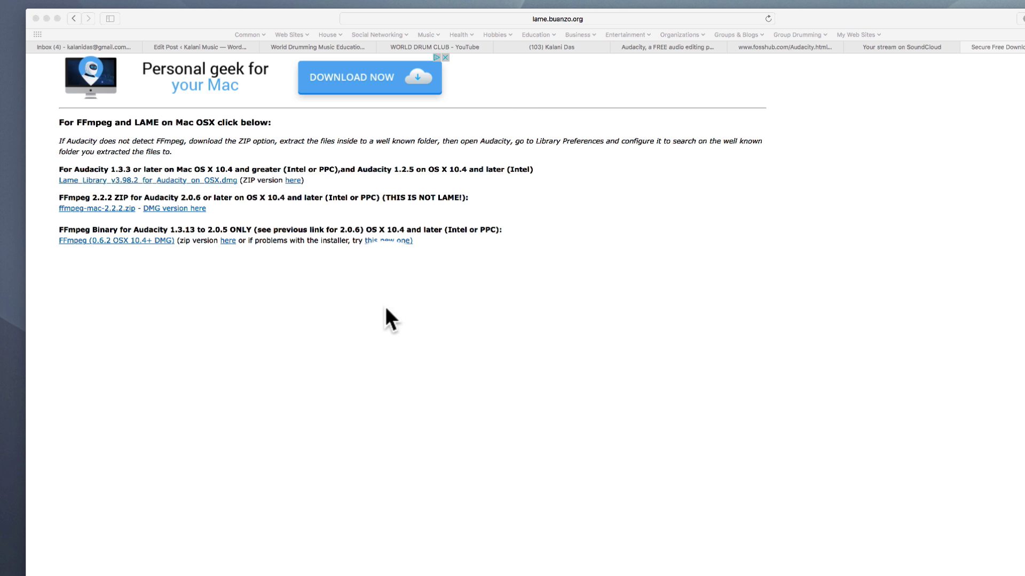
key(super+Tab)
key(super+Tab)
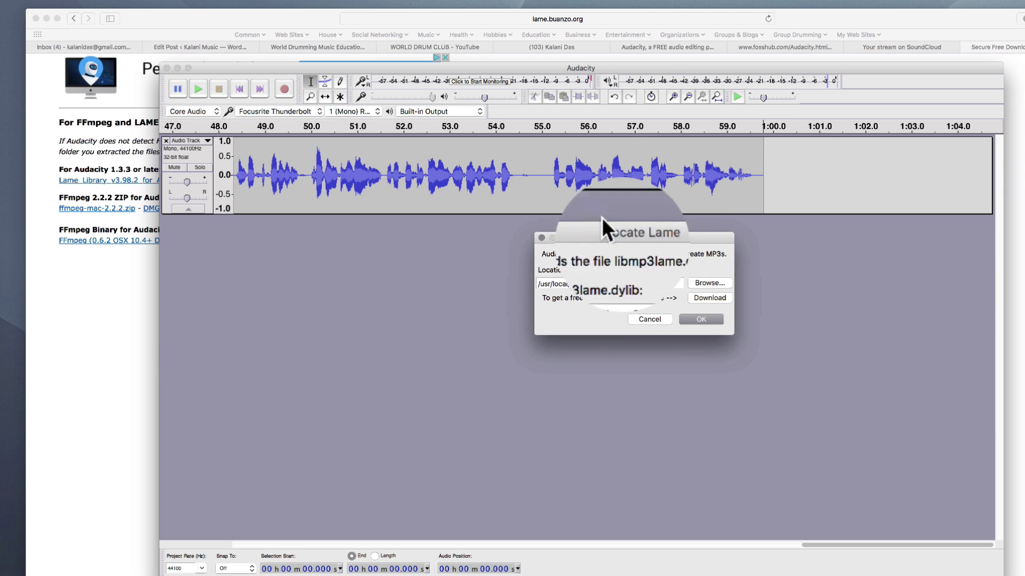
Confirm the Locate Lame dialog so Clave Lesson.mp3 finishes exporting to the Desktop
click(686, 316)
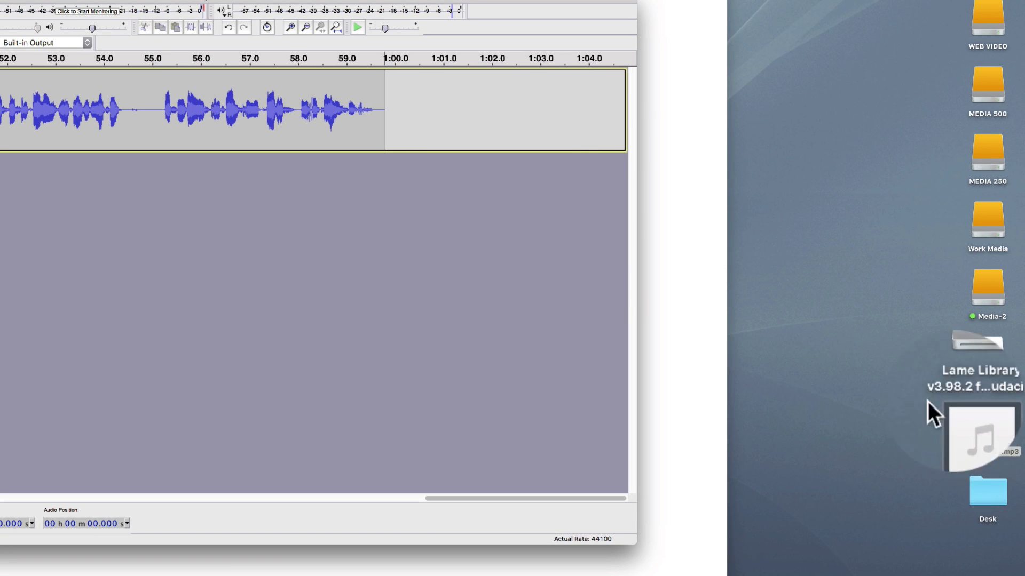
mouse_move(986, 427)
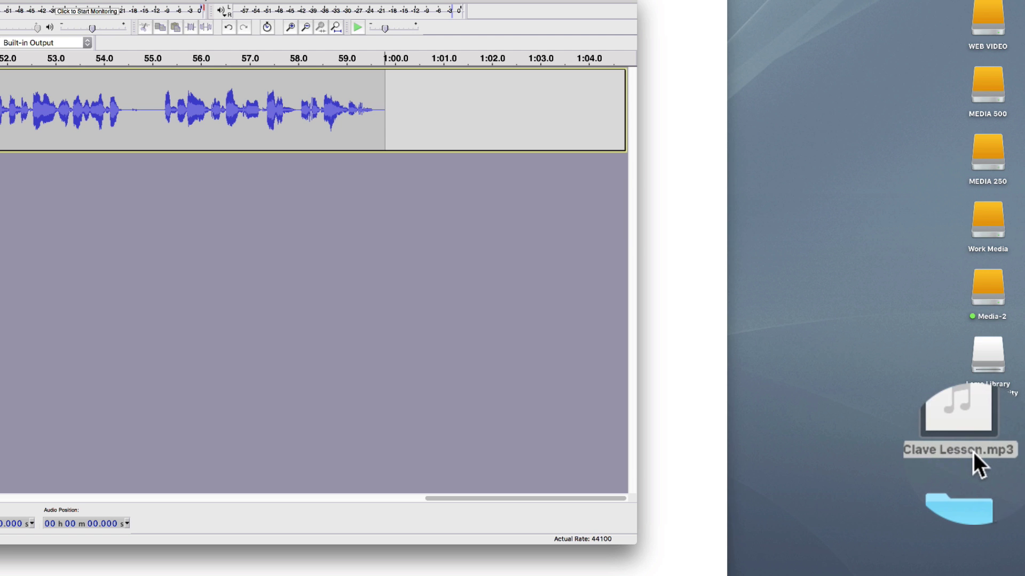
click(959, 422)
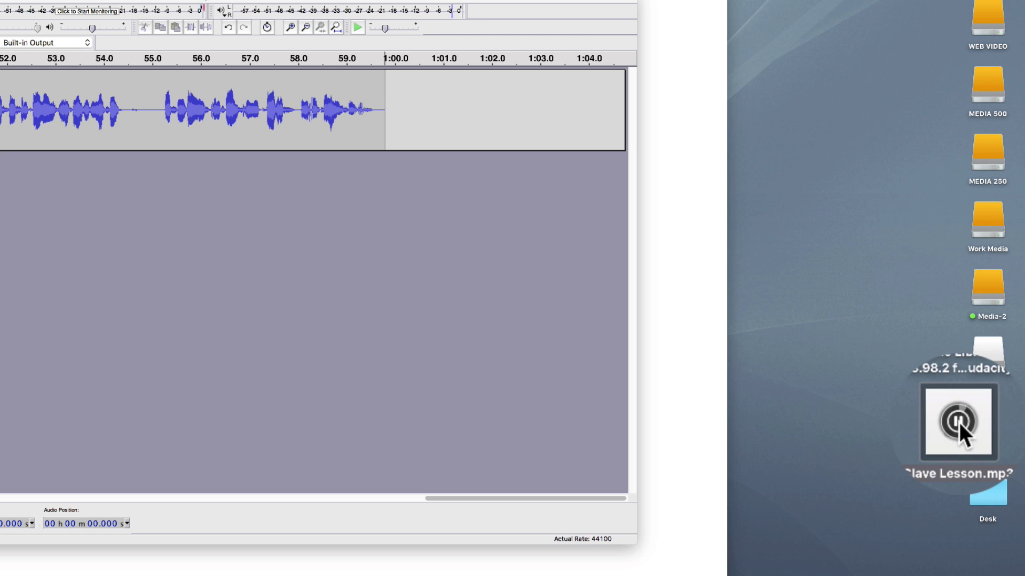
click(959, 423)
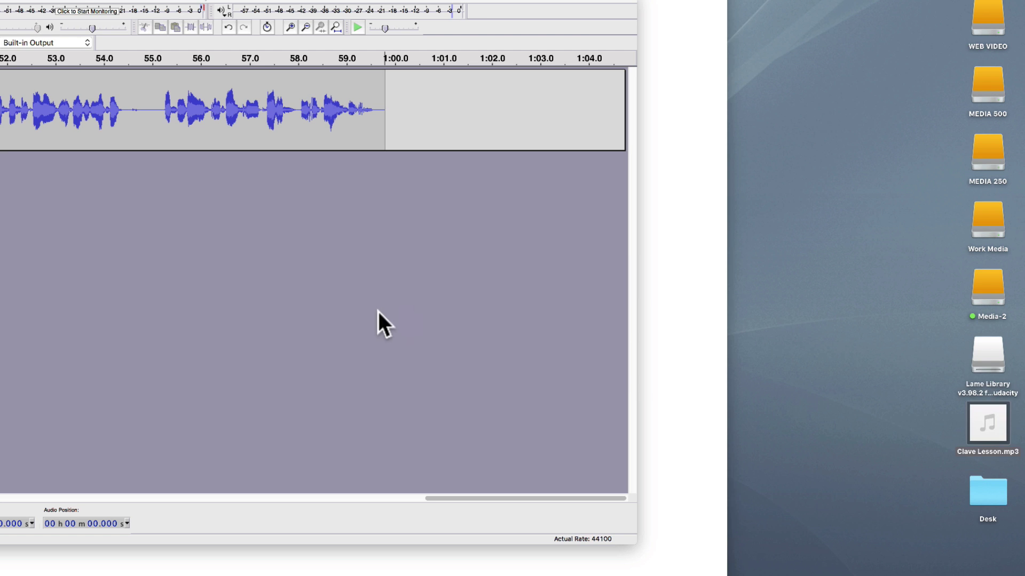